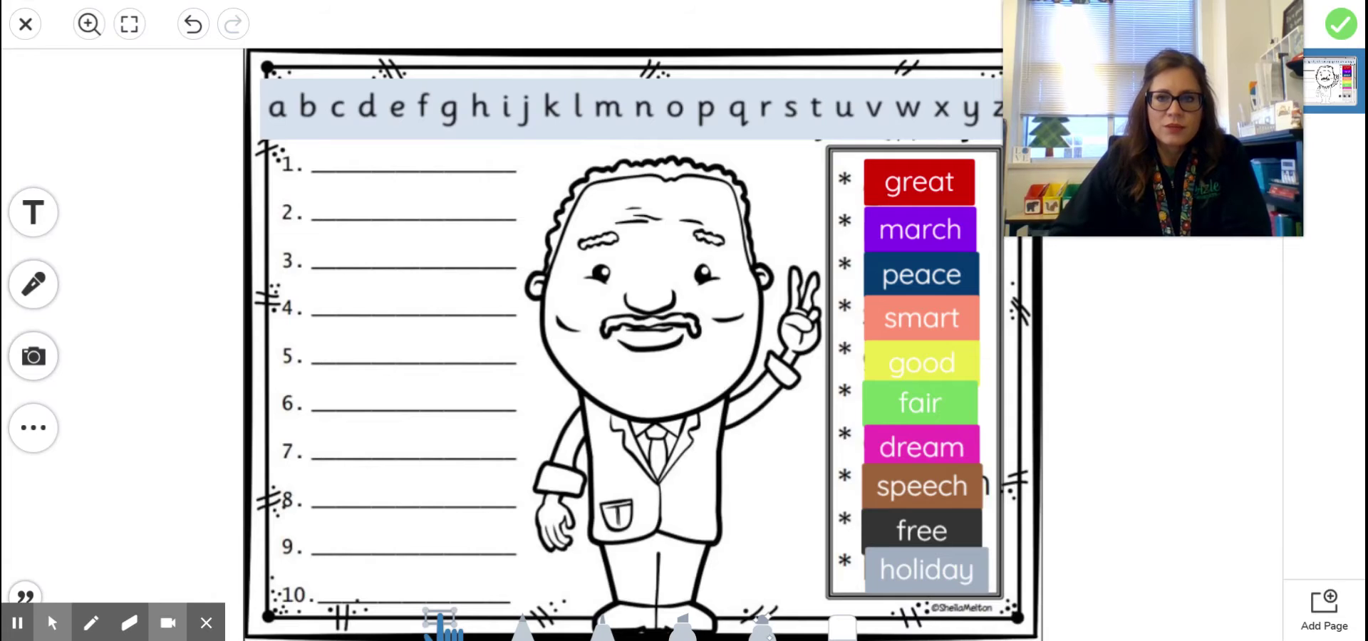
# Place the dream, fair and free tiles on lines 1, 2 and 3.
pyautogui.moveTo(1154, 121)
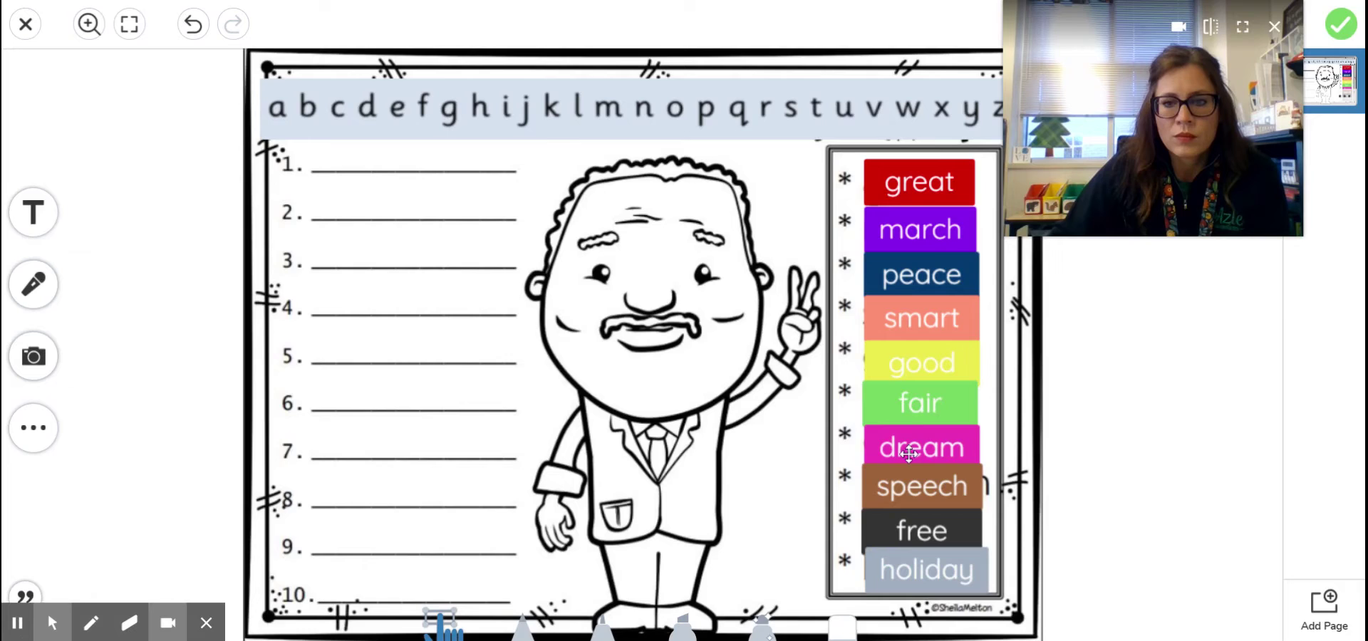
pyautogui.moveTo(909, 453)
pyautogui.mouseDown()
pyautogui.moveTo(673, 357)
pyautogui.moveTo(450, 242)
pyautogui.moveTo(410, 204)
pyautogui.moveTo(398, 155)
pyautogui.moveTo(376, 157)
pyautogui.mouseUp()
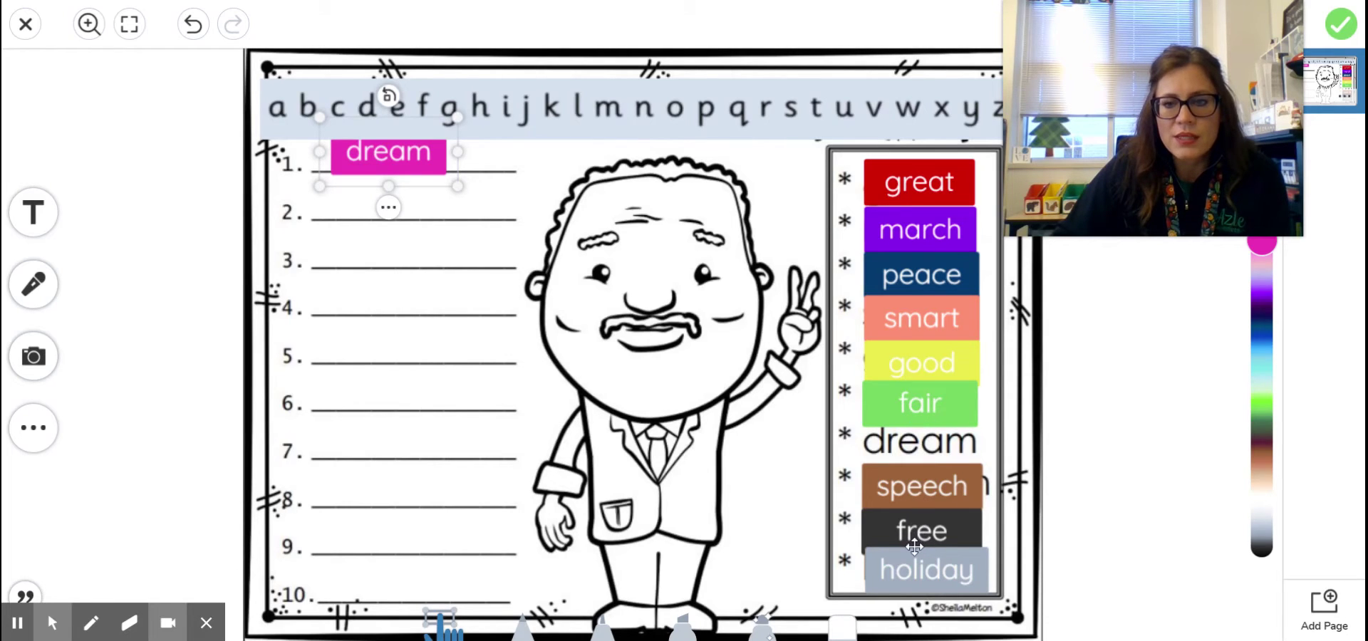
pyautogui.moveTo(917, 414)
pyautogui.mouseDown()
pyautogui.moveTo(430, 244)
pyautogui.moveTo(379, 205)
pyautogui.mouseUp()
pyautogui.moveTo(915, 517)
pyautogui.mouseDown()
pyautogui.moveTo(681, 379)
pyautogui.moveTo(378, 240)
pyautogui.mouseUp()
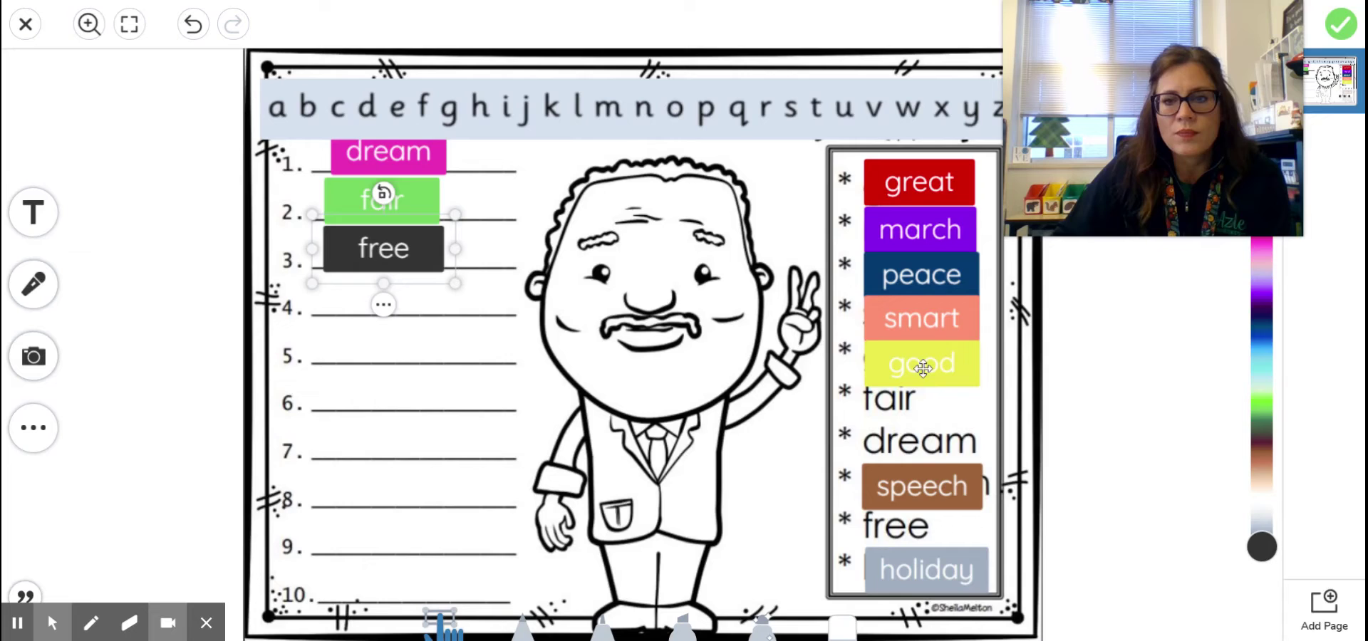
# Shift the alphabet strip slightly right, then place good and great on lines 4 and 5.
pyautogui.moveTo(672, 110); pyautogui.dragTo(680, 112)
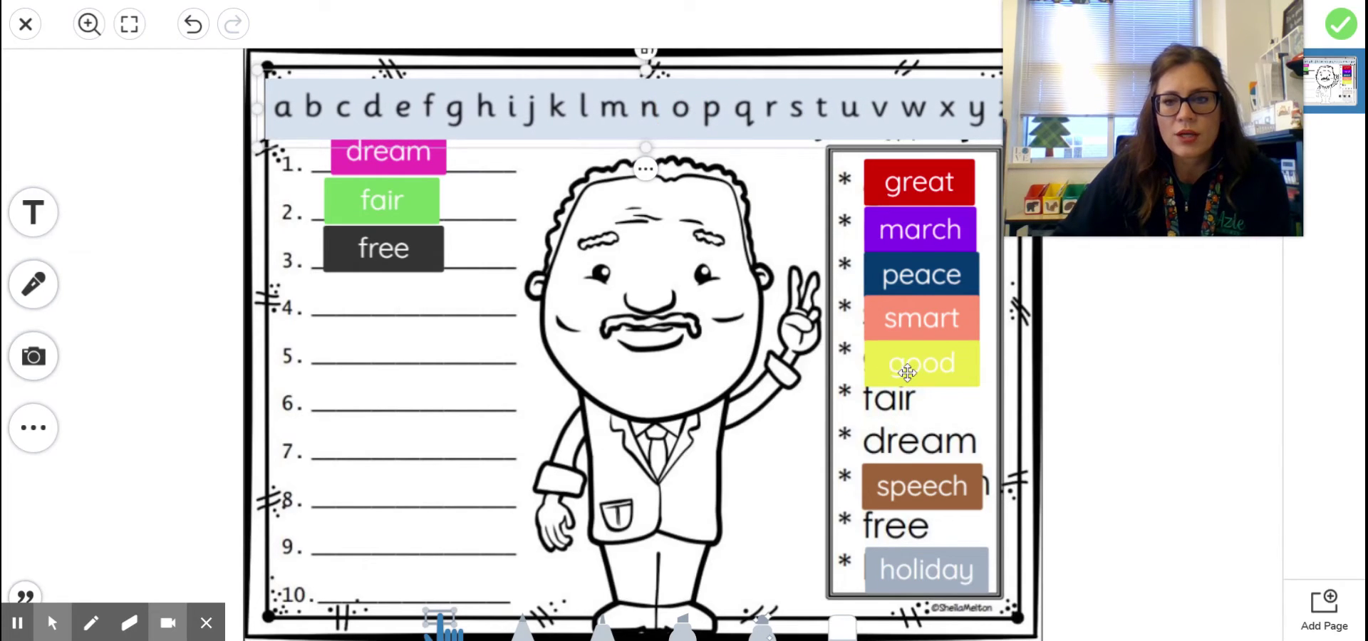
pyautogui.moveTo(907, 372); pyautogui.dragTo(373, 303)
pyautogui.moveTo(895, 178)
pyautogui.mouseDown()
pyautogui.moveTo(474, 282)
pyautogui.moveTo(361, 339)
pyautogui.mouseUp()
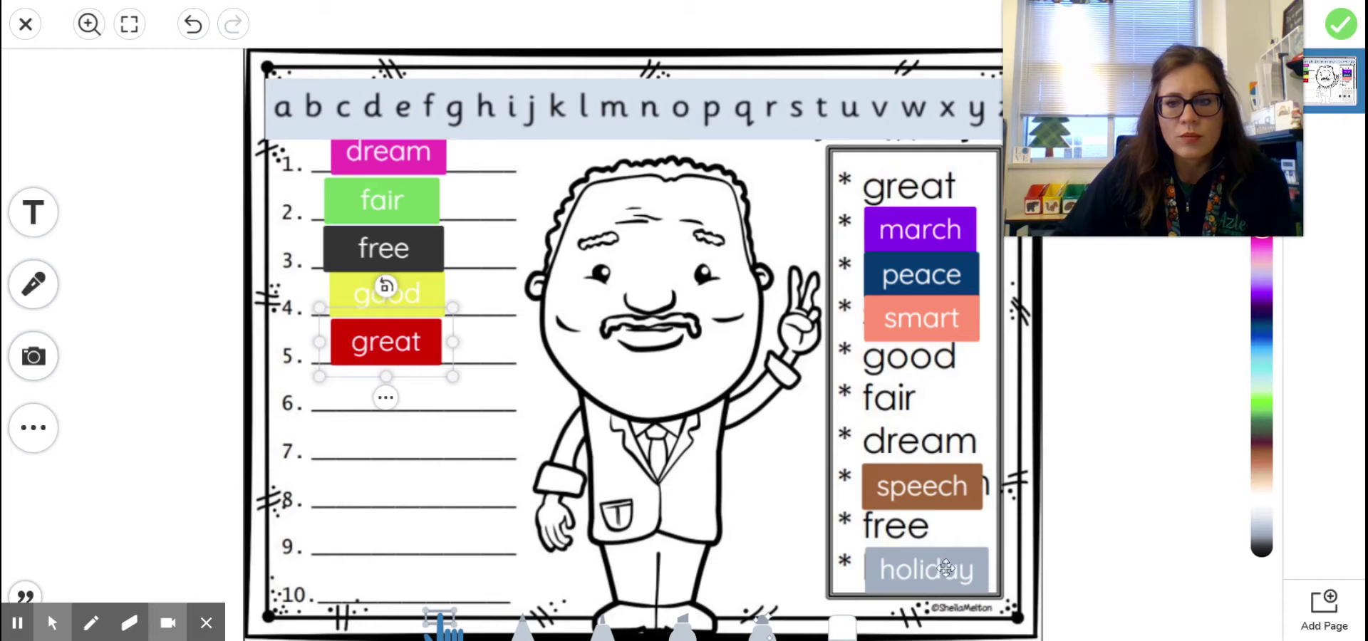
# Place the holiday, march and peace tiles on lines 6, 7 and 8.
pyautogui.moveTo(915, 570)
pyautogui.mouseDown()
pyautogui.moveTo(611, 433)
pyautogui.moveTo(383, 395)
pyautogui.mouseUp()
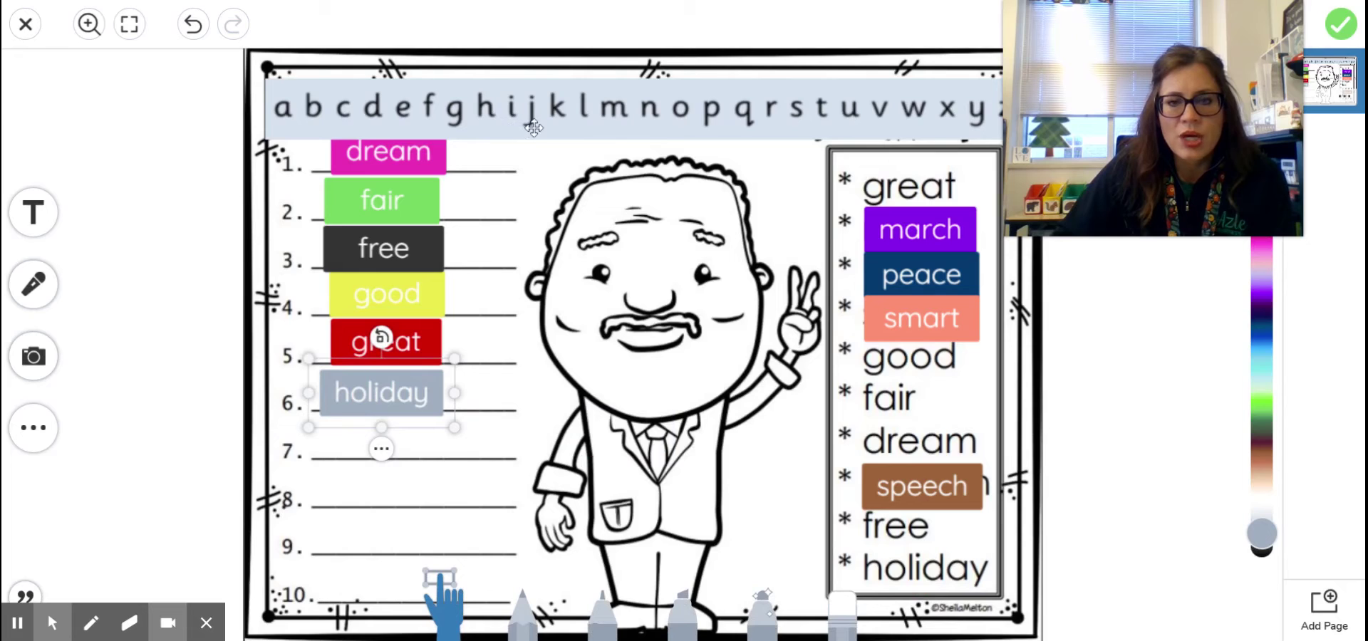
pyautogui.click(555, 126)
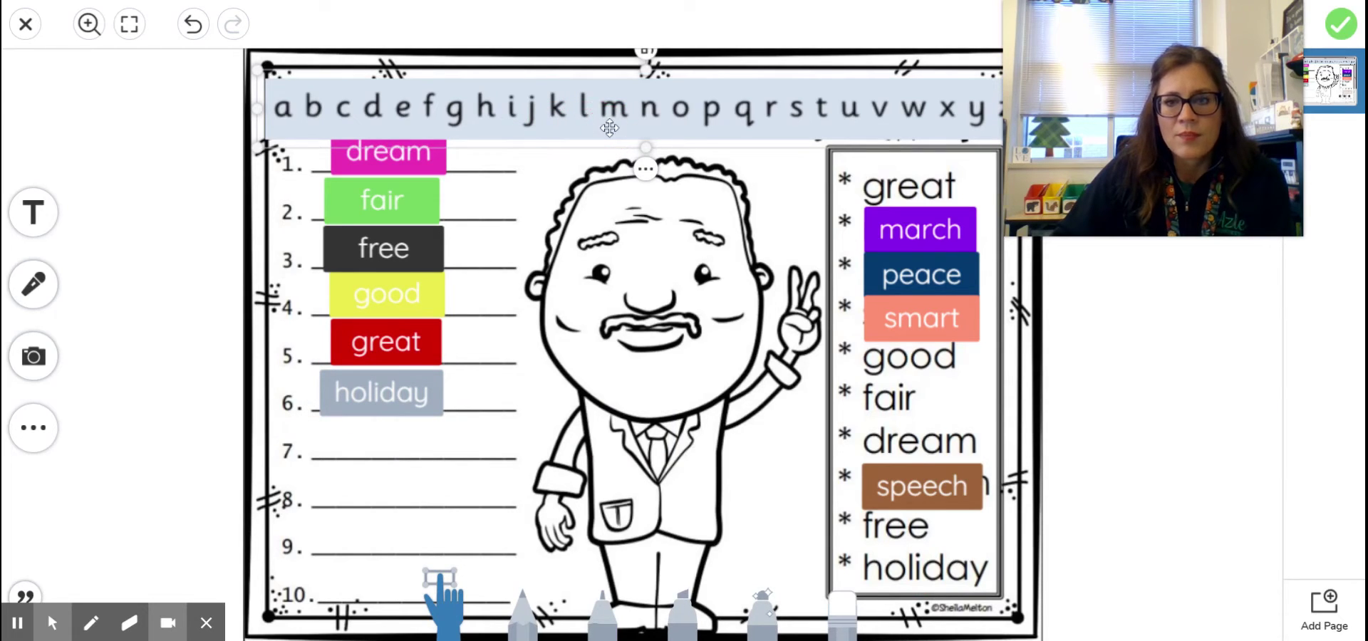
pyautogui.moveTo(932, 227)
pyautogui.mouseDown()
pyautogui.moveTo(918, 274)
pyautogui.moveTo(696, 342)
pyautogui.moveTo(498, 453)
pyautogui.moveTo(394, 437)
pyautogui.mouseUp()
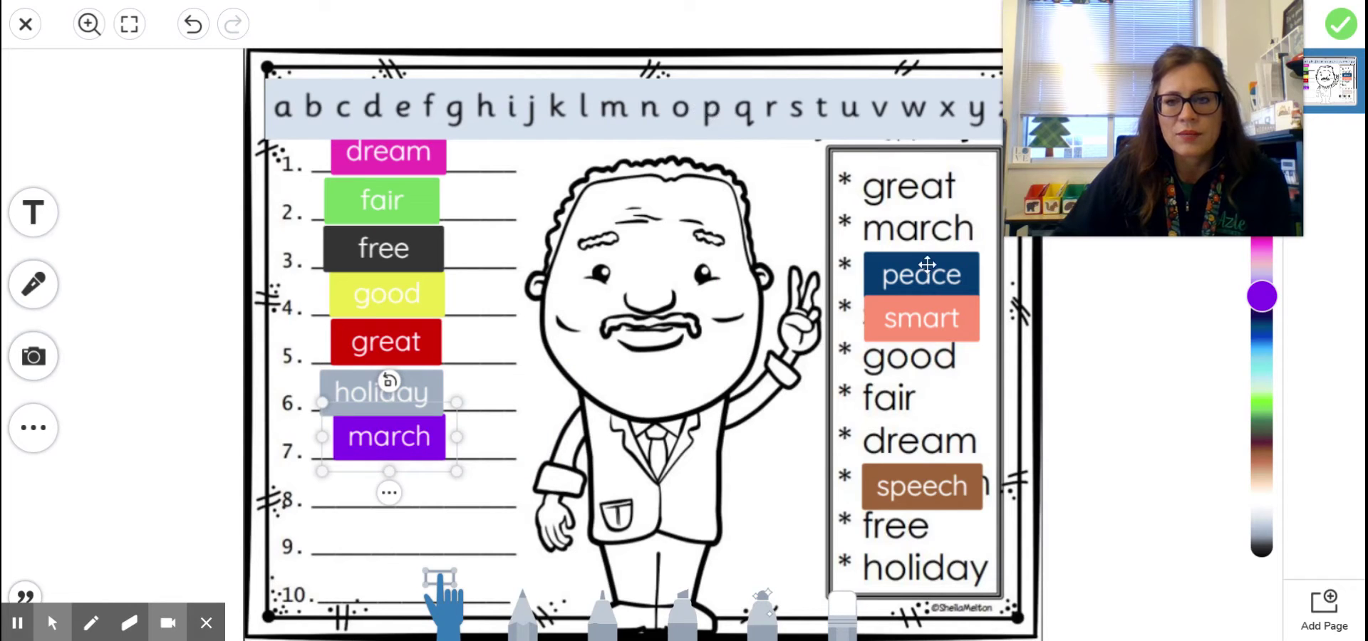
pyautogui.moveTo(922, 277)
pyautogui.mouseDown()
pyautogui.moveTo(759, 329)
pyautogui.moveTo(463, 492)
pyautogui.moveTo(395, 489)
pyautogui.mouseUp()
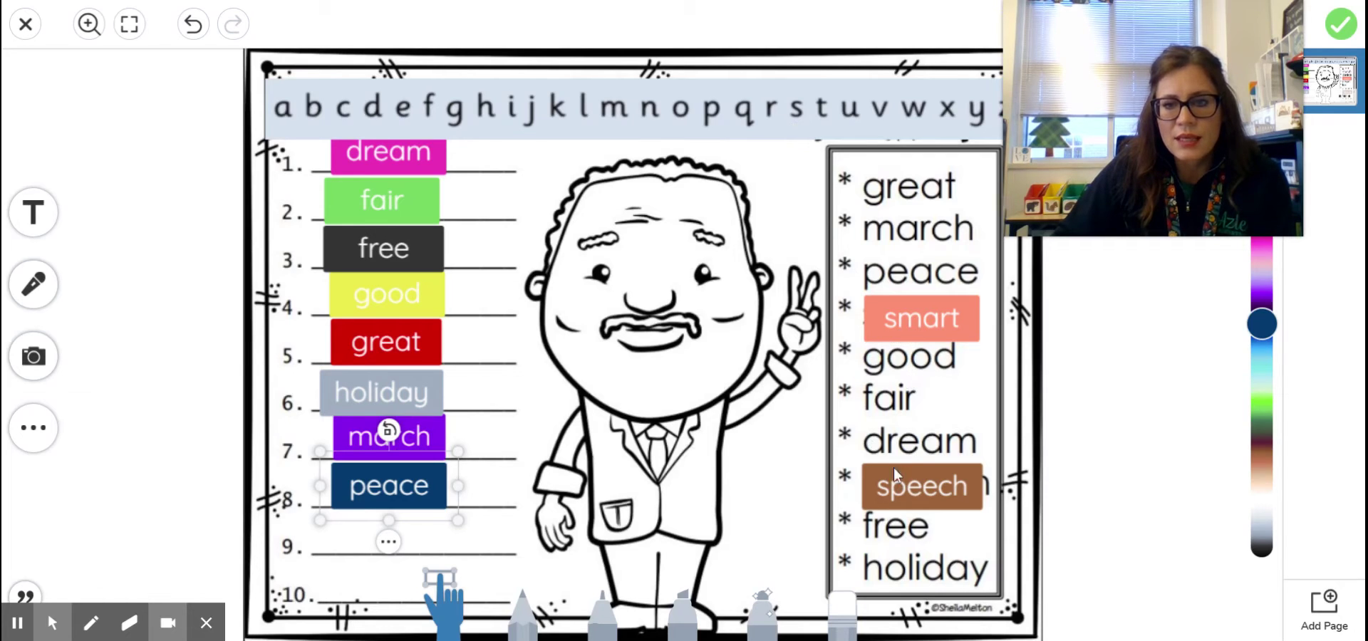
# Nudge the alphabet strip up, then place smart and speech on lines 9 and 10, leaving nothing selected.
pyautogui.click(617, 130)
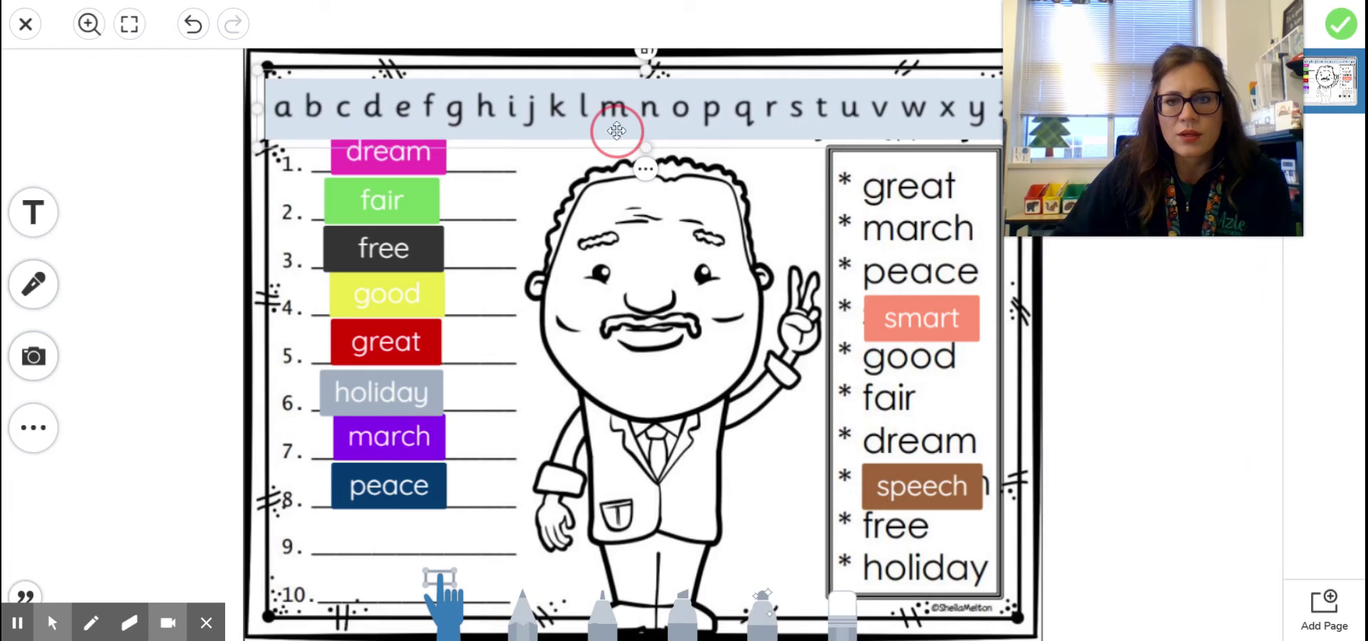
pyautogui.moveTo(617, 130); pyautogui.dragTo(615, 113)
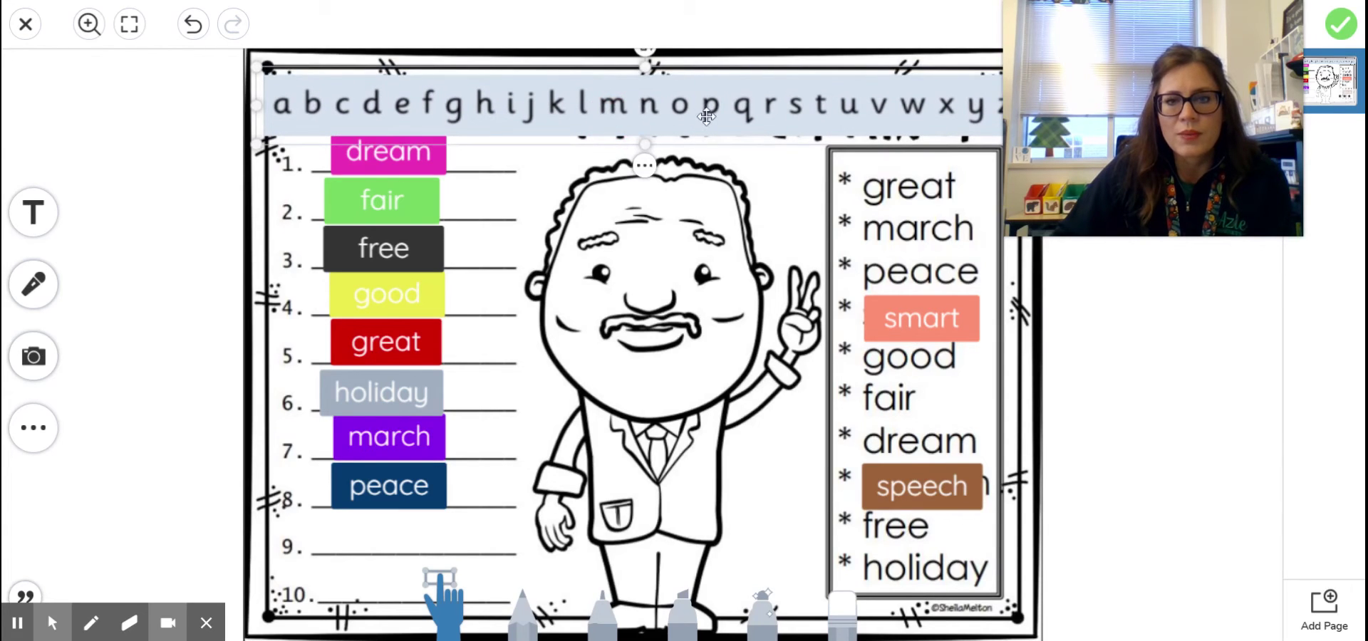
pyautogui.moveTo(927, 318)
pyautogui.mouseDown()
pyautogui.moveTo(453, 522)
pyautogui.moveTo(398, 533)
pyautogui.mouseUp()
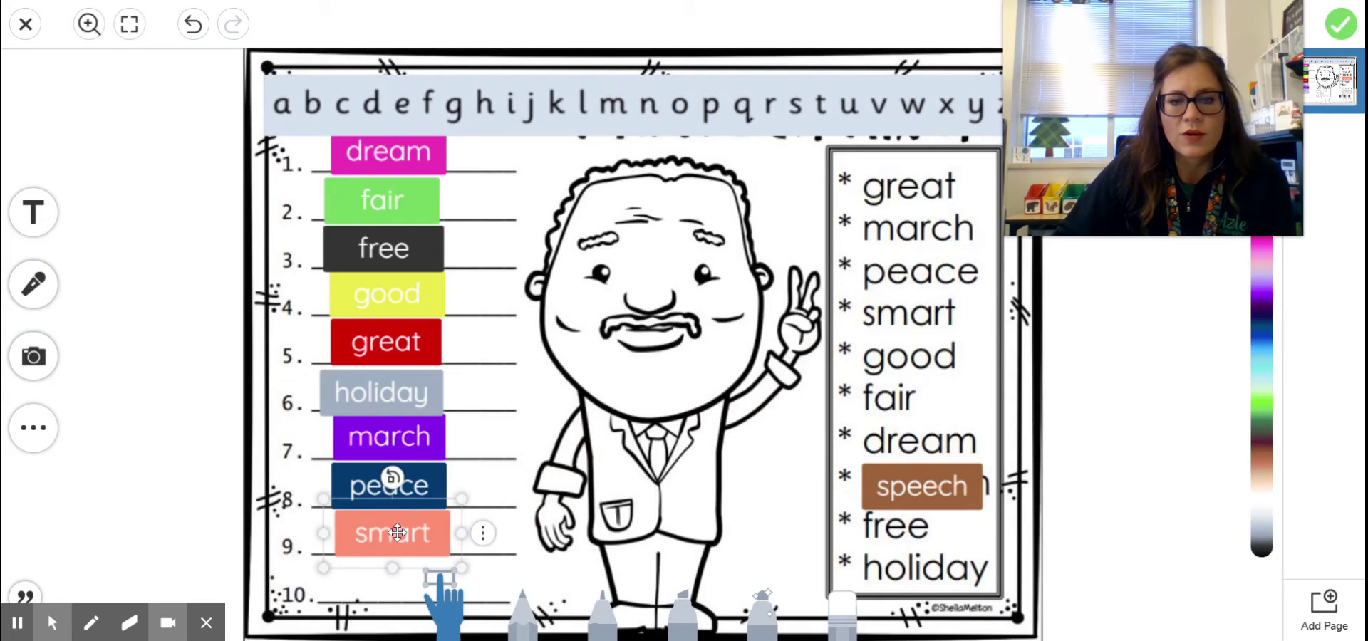
pyautogui.moveTo(966, 467)
pyautogui.mouseDown()
pyautogui.moveTo(394, 584)
pyautogui.moveTo(407, 582)
pyautogui.mouseUp()
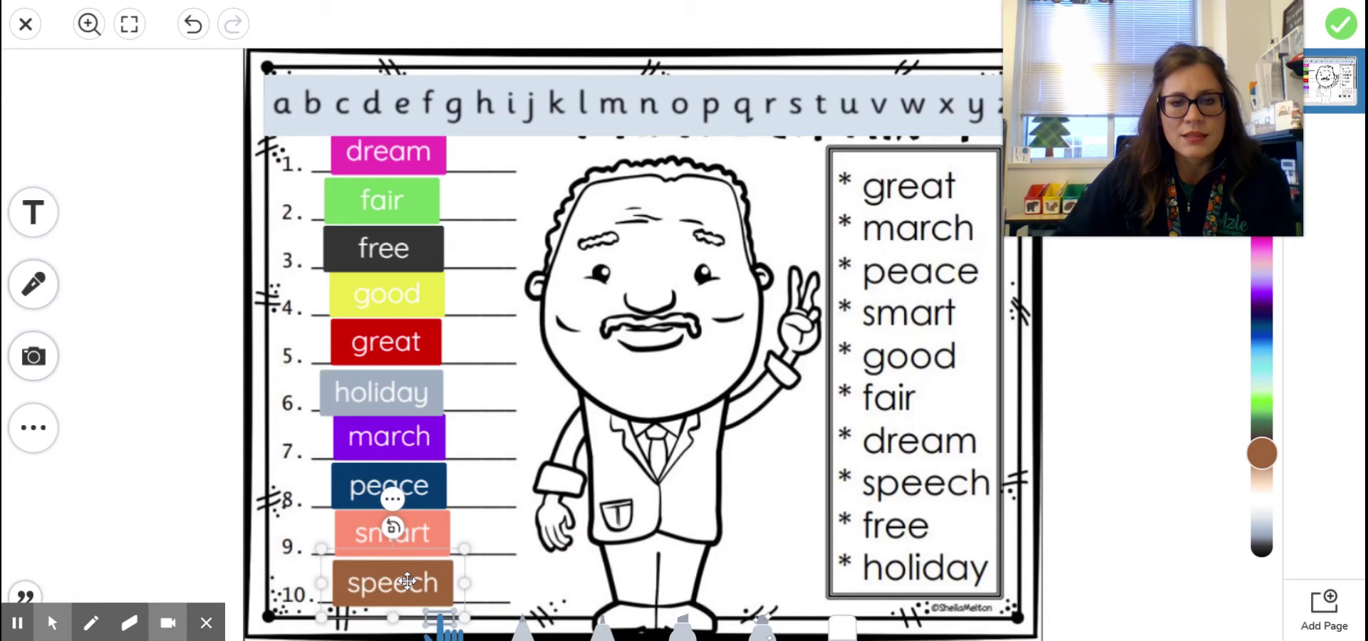
pyautogui.click(1119, 462)
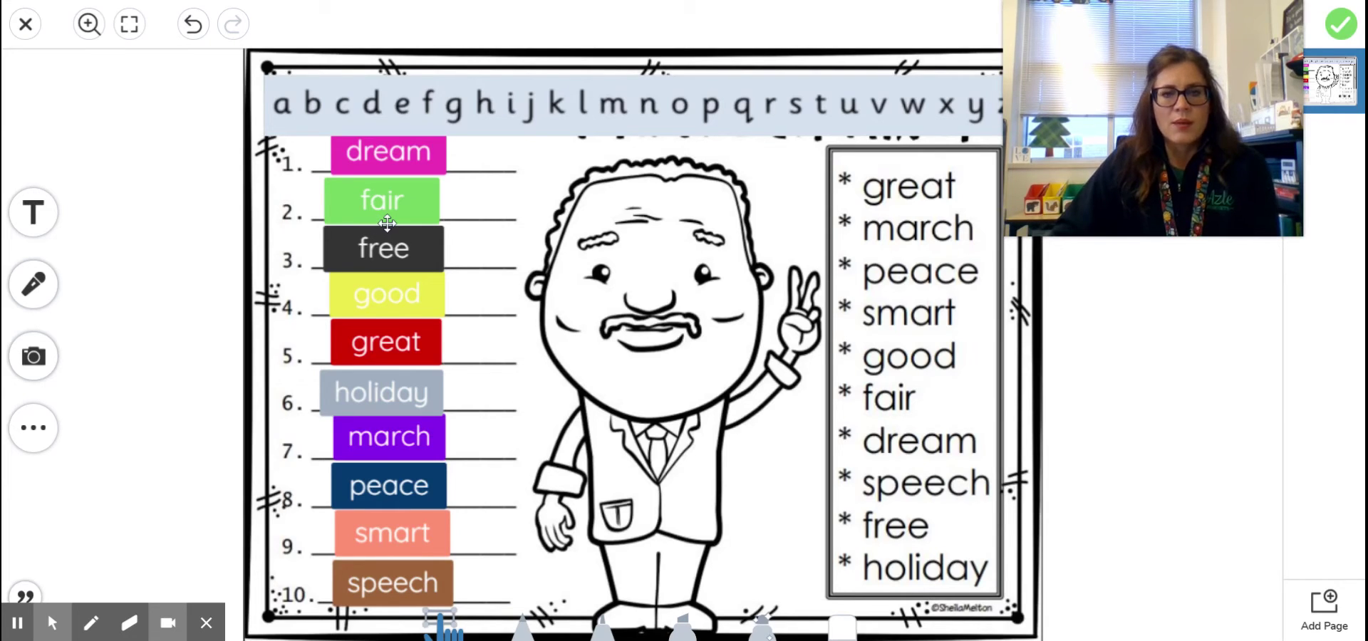
pyautogui.click(626, 99)
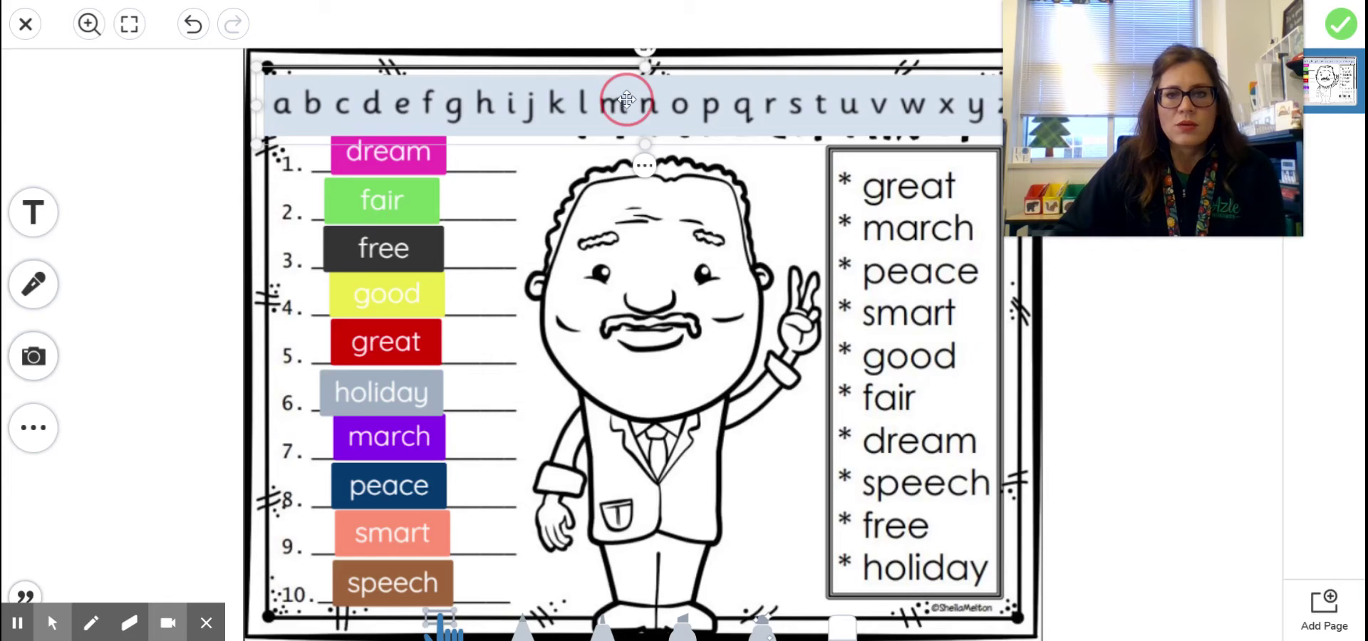
pyautogui.moveTo(626, 99); pyautogui.dragTo(627, 103)
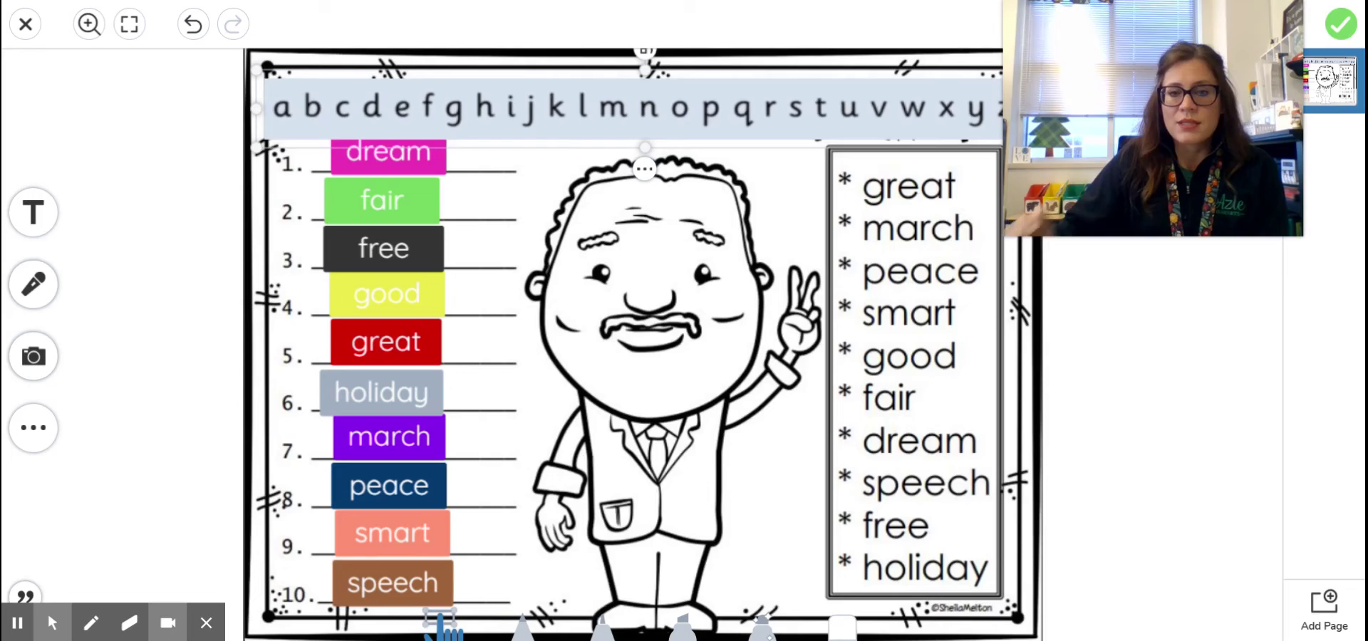
pyautogui.moveTo(1178, 32)
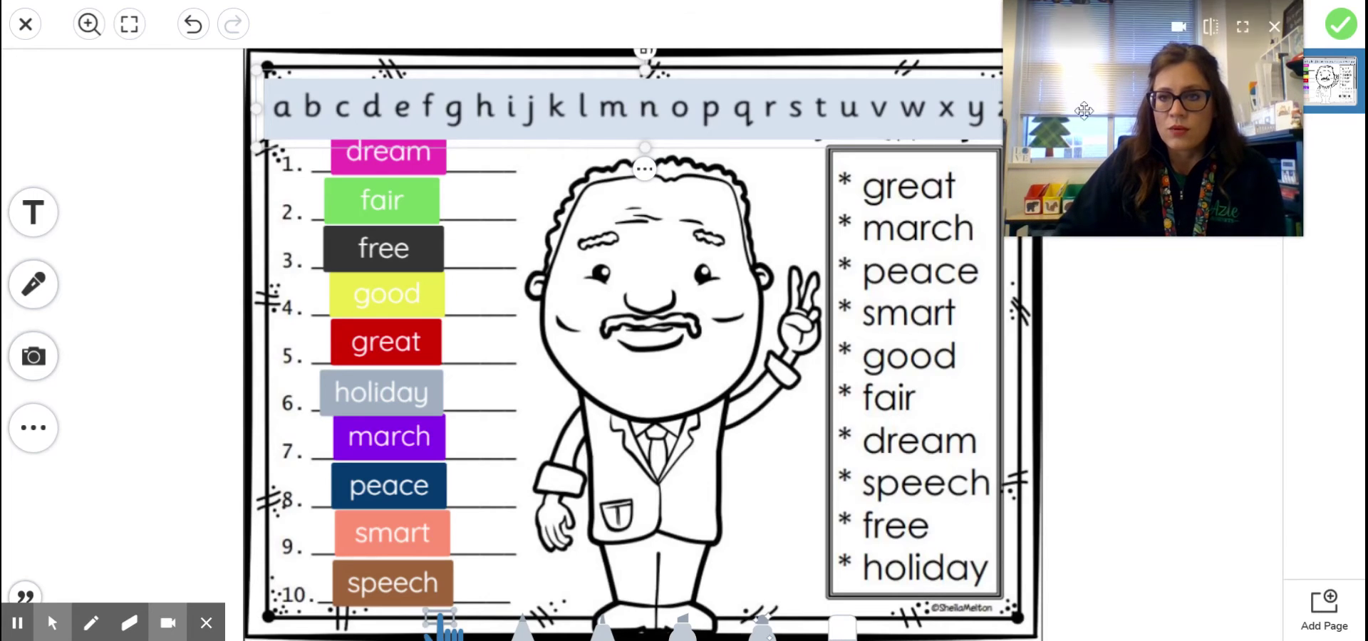